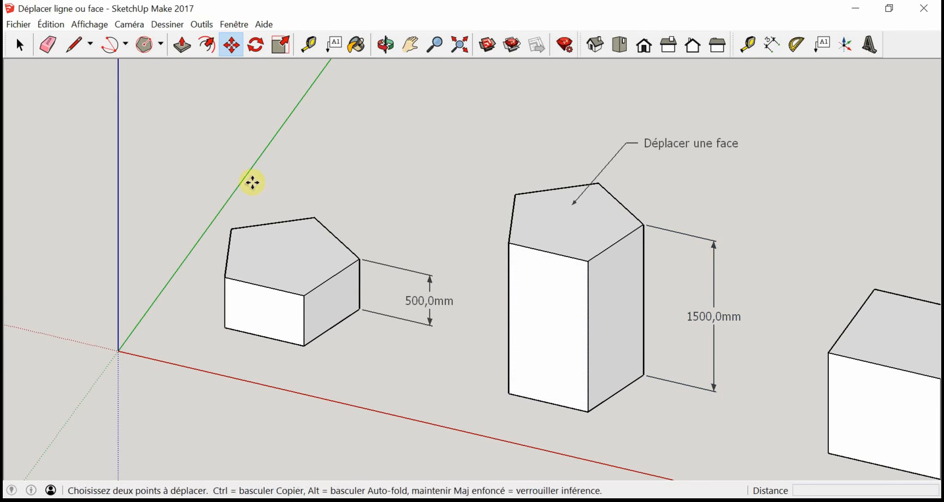
- Try raising the top face of the 500 mm pentagonal prism by 1000 mm with Push/Pull
left_click(21, 45)
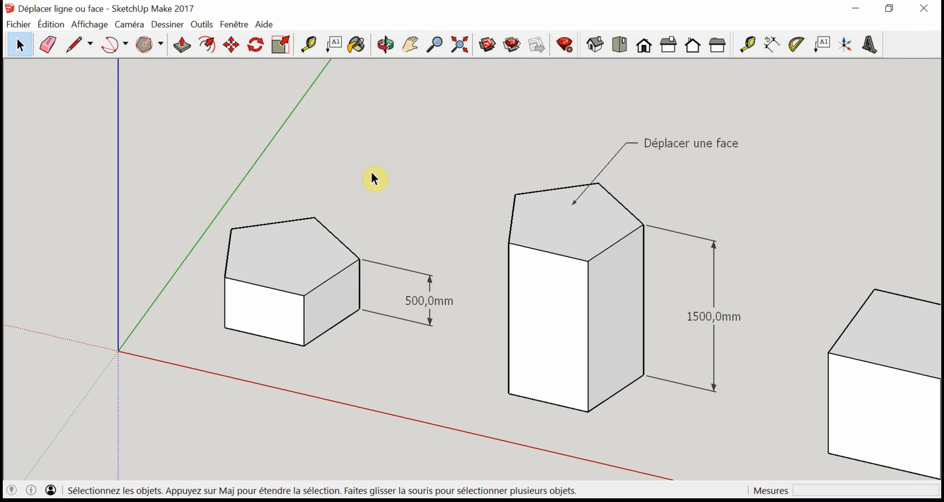
left_click(183, 47)
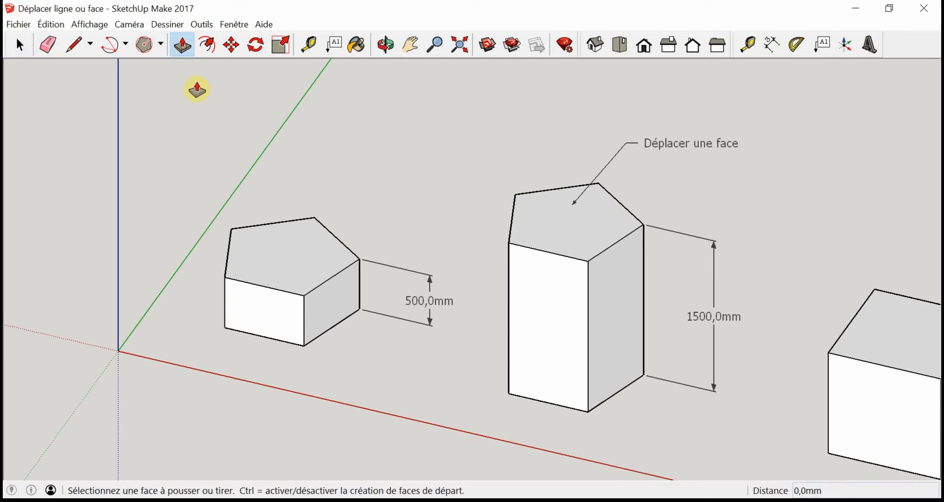
left_click(298, 255)
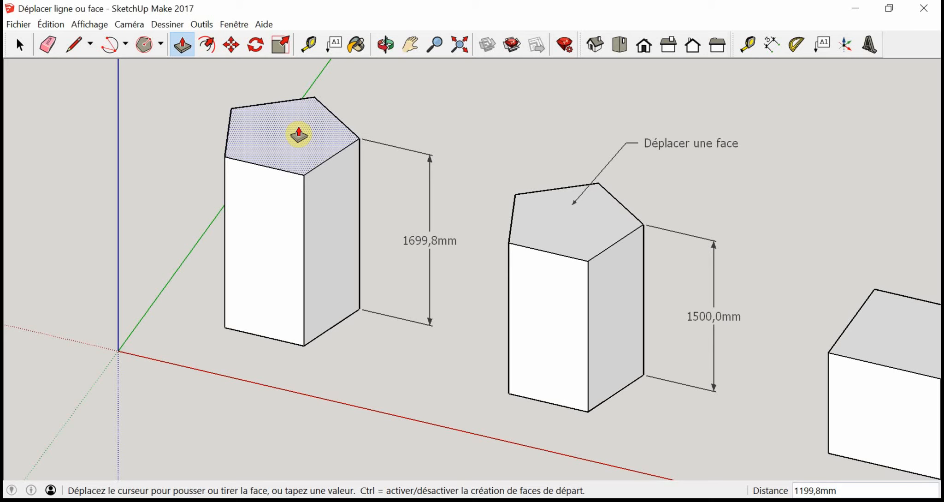
type("1000")
key("Return")
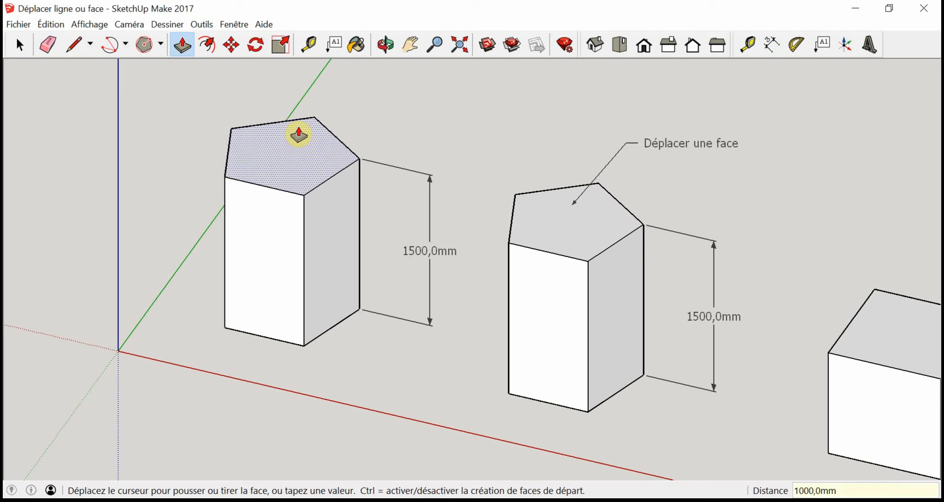
double_click(299, 134)
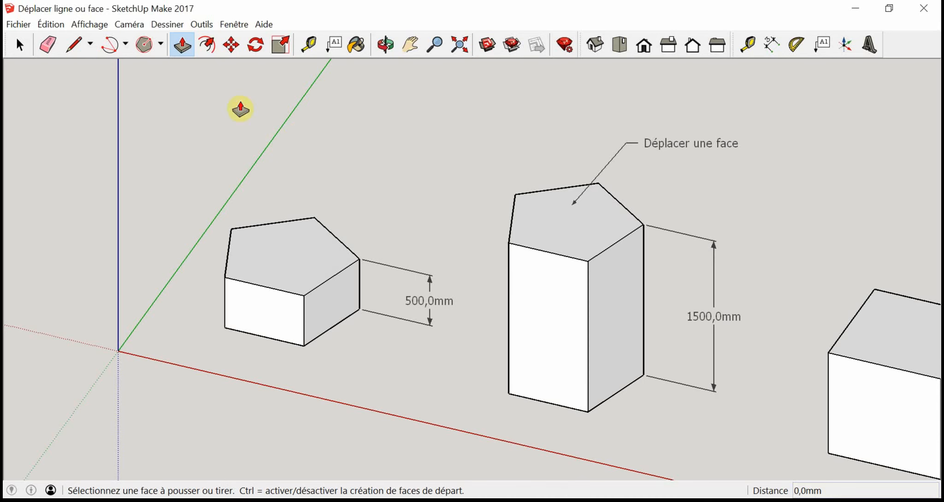
- Move the 500 mm pentagonal prism's top face, together with its edges, 1000 mm straight up along the blue axis
left_click(21, 45)
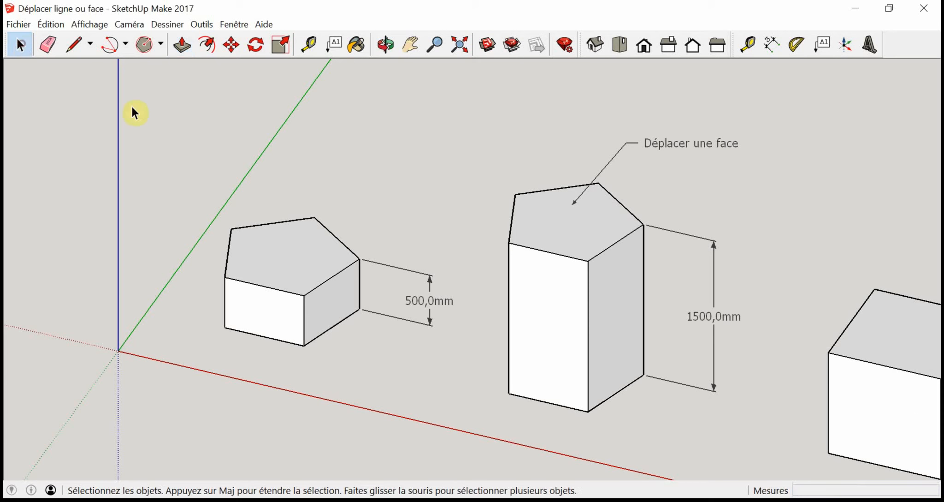
left_click(294, 244)
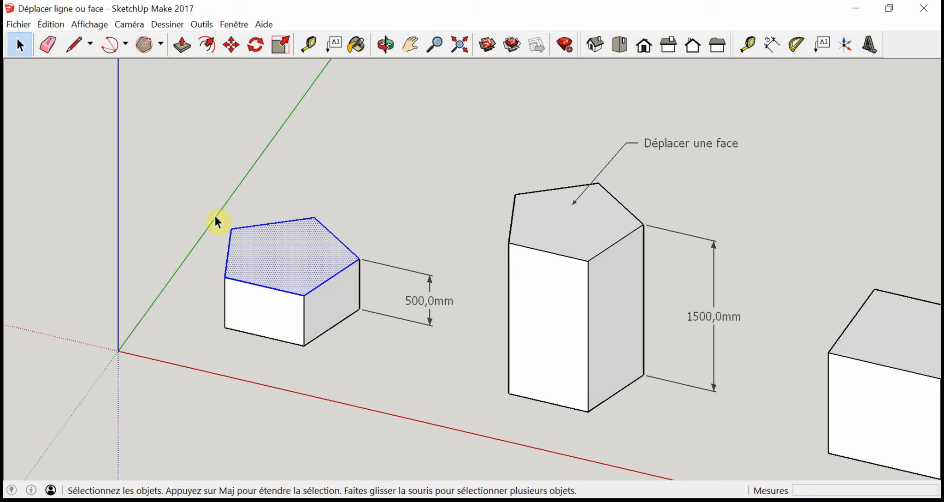
left_click(233, 45)
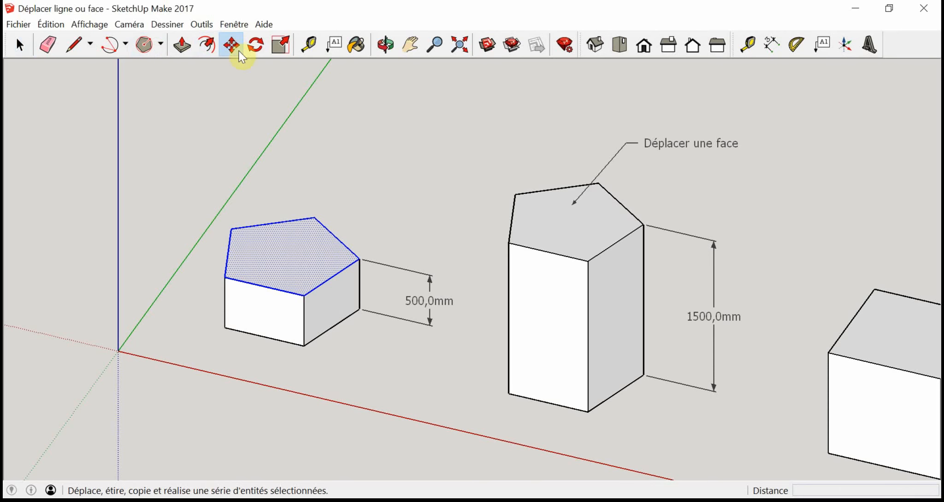
left_click(414, 224)
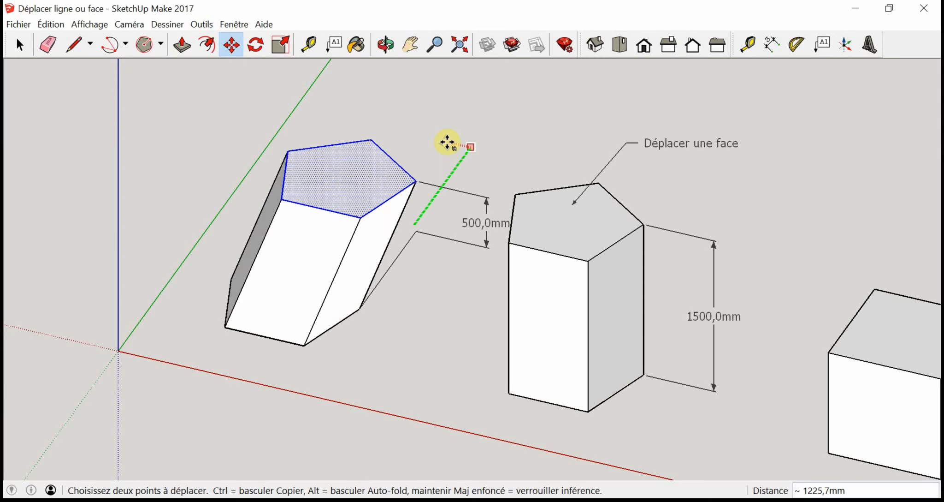
middle_click_drag(442, 177, 386, 236)
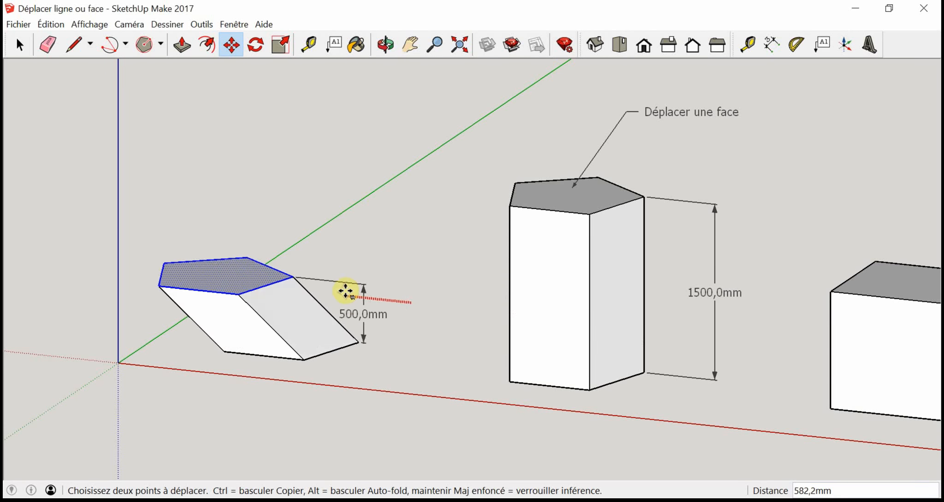
middle_click_drag(400, 312, 463, 360)
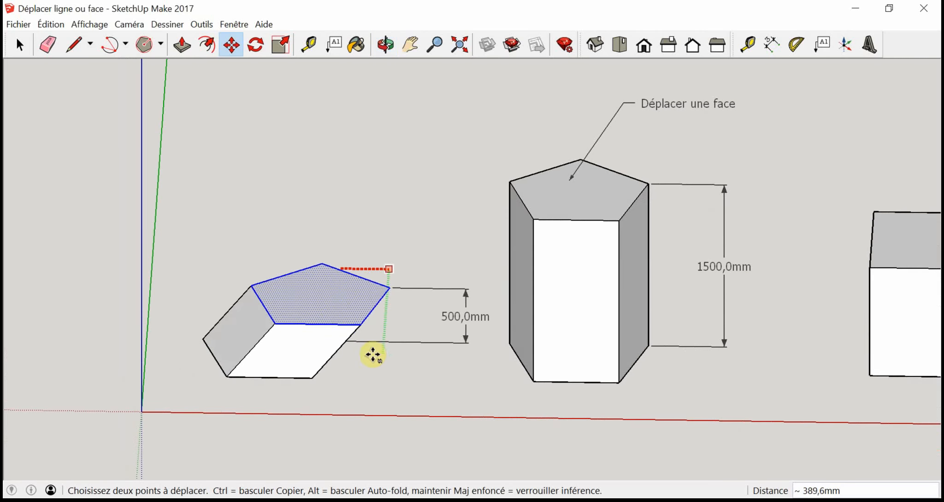
middle_click_drag(297, 355, 338, 259)
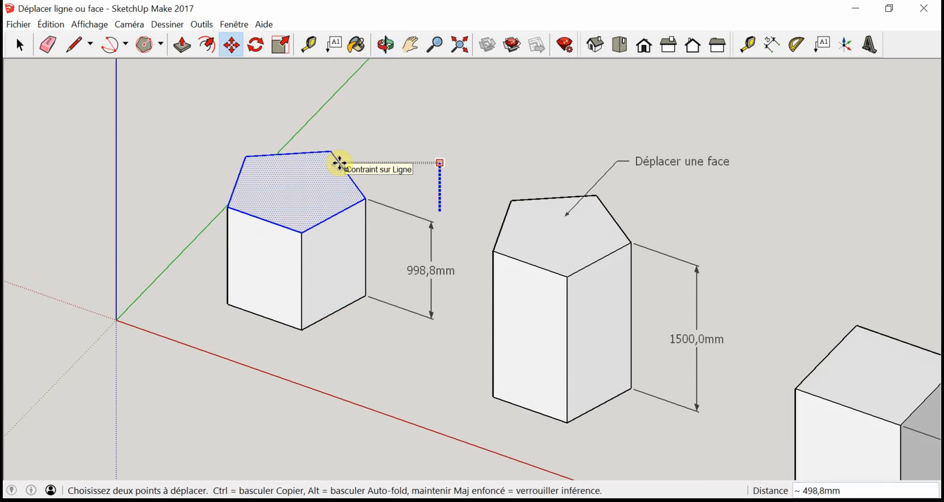
middle_click_drag(339, 163, 326, 194)
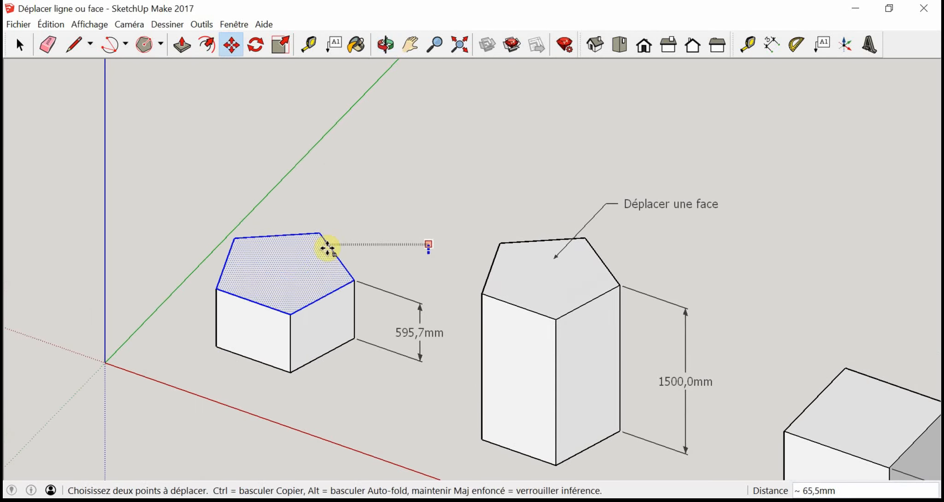
middle_click_drag(326, 247, 328, 220)
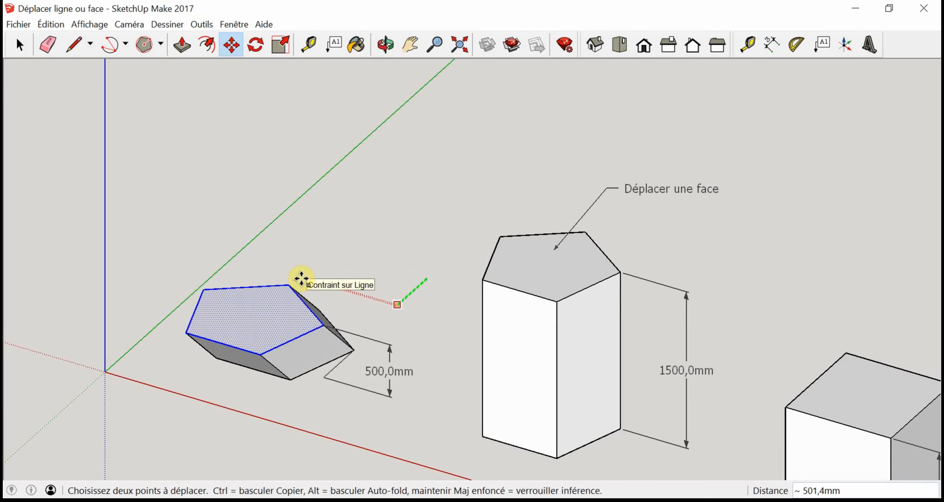
left_click(418, 275)
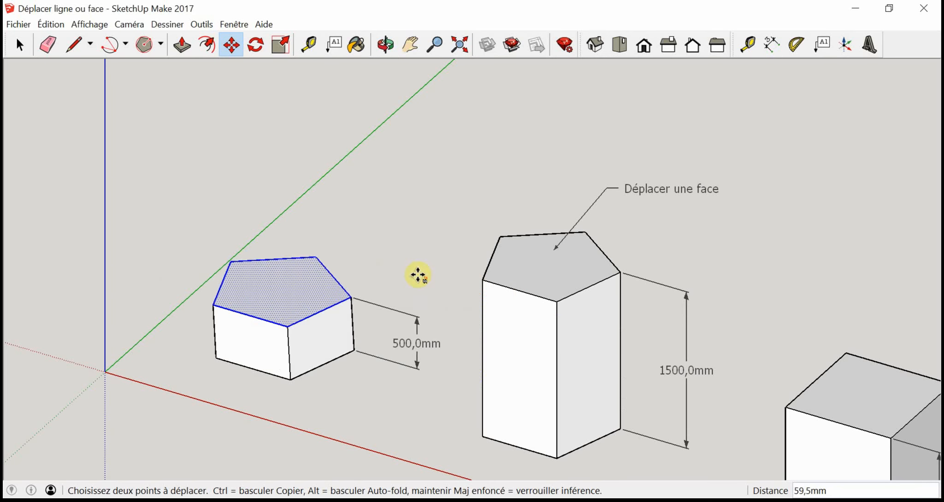
left_click(418, 275)
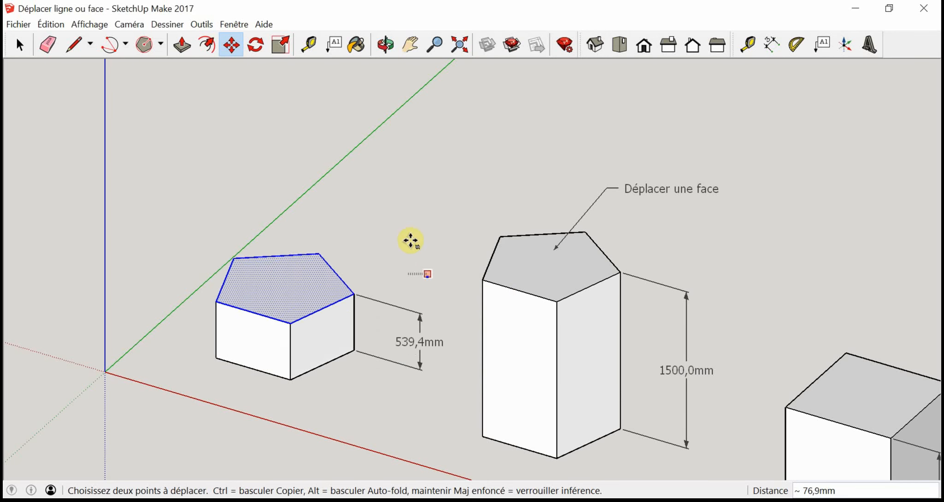
type("1000")
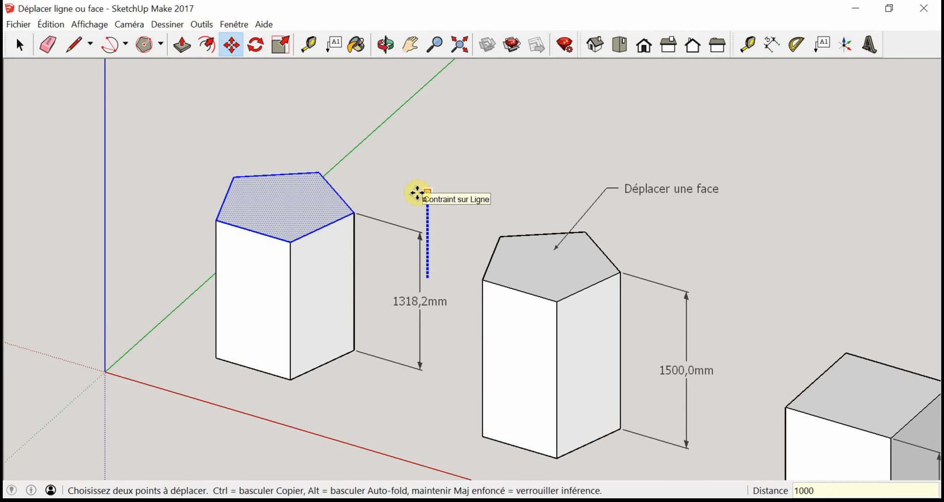
key("Return")
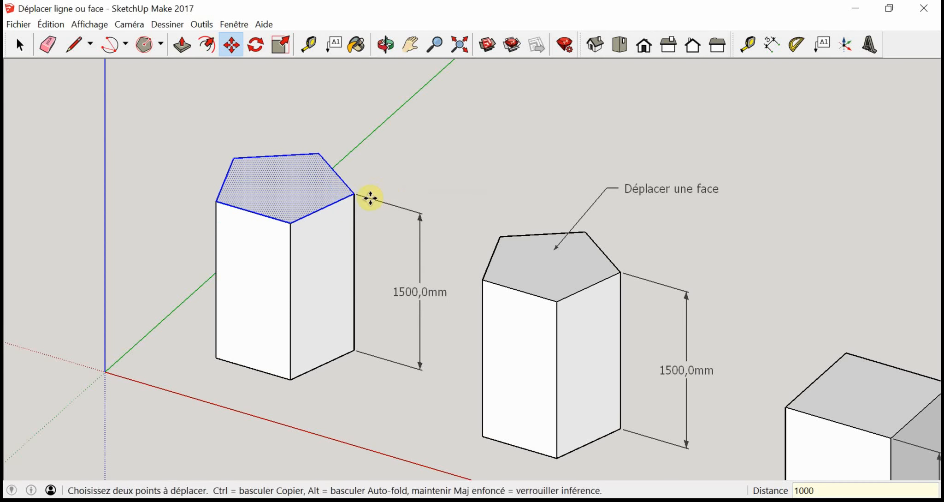
key("space")
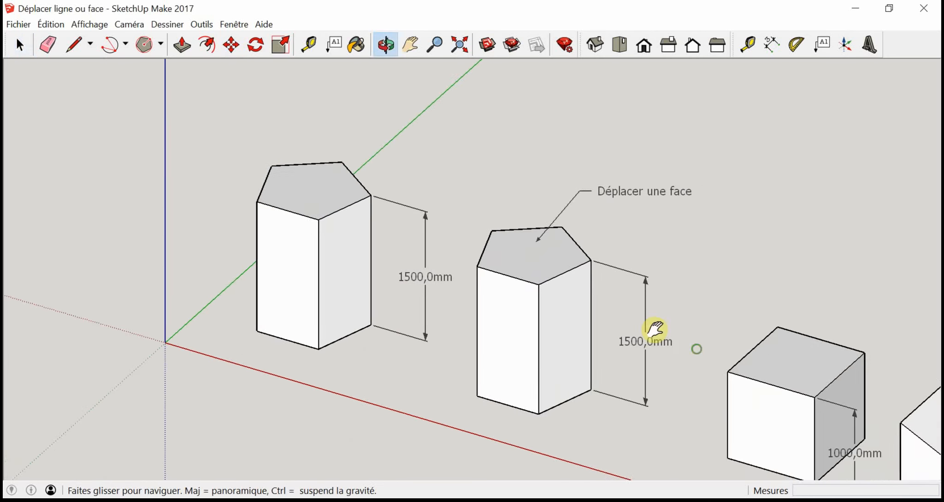
- Move the cube's top edge nearest the sloped example block down 500 mm along the blue axis
middle_click_drag(656, 331, 364, 217, "shift")
middle_click_drag(502, 262, 504, 266, "shift")
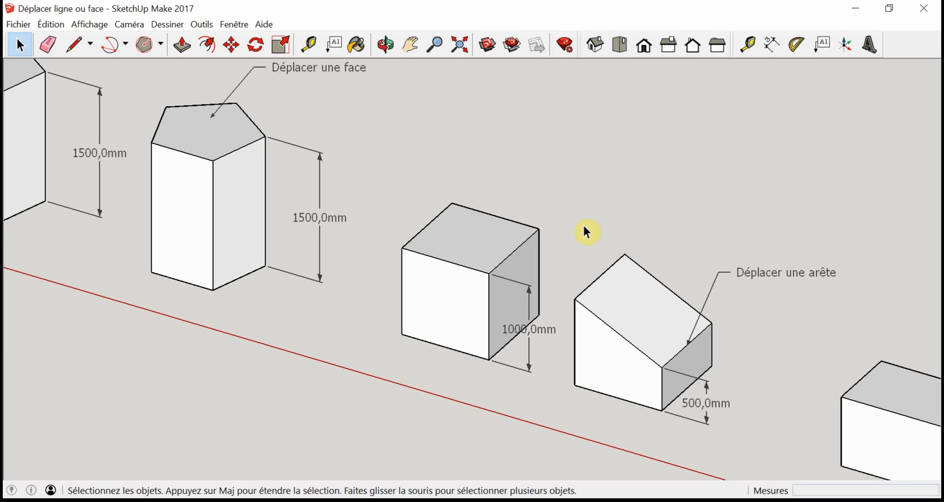
scroll(510, 250, "up", 4)
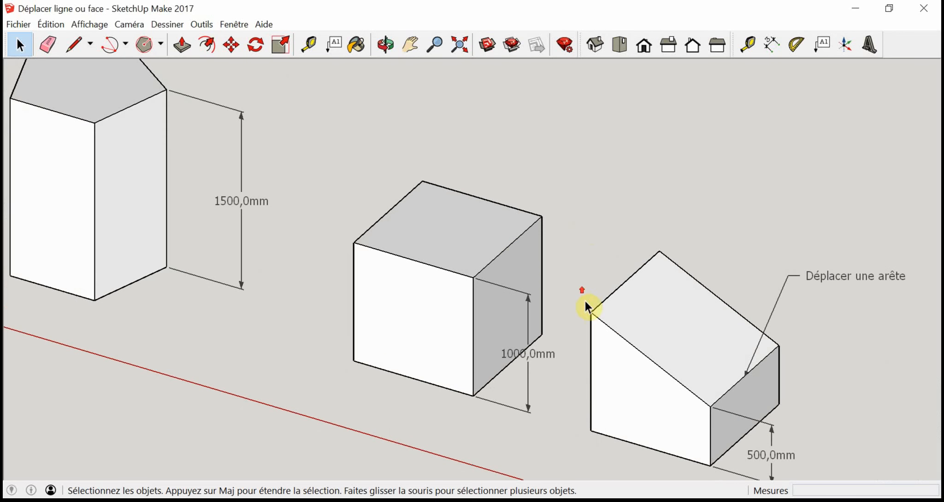
middle_click_drag(585, 302, 500, 267, "shift")
left_click(400, 194)
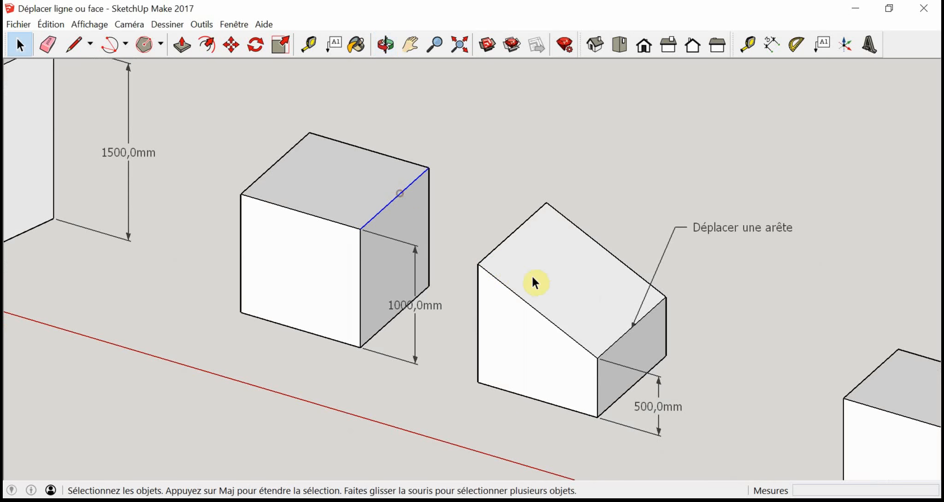
left_click(231, 50)
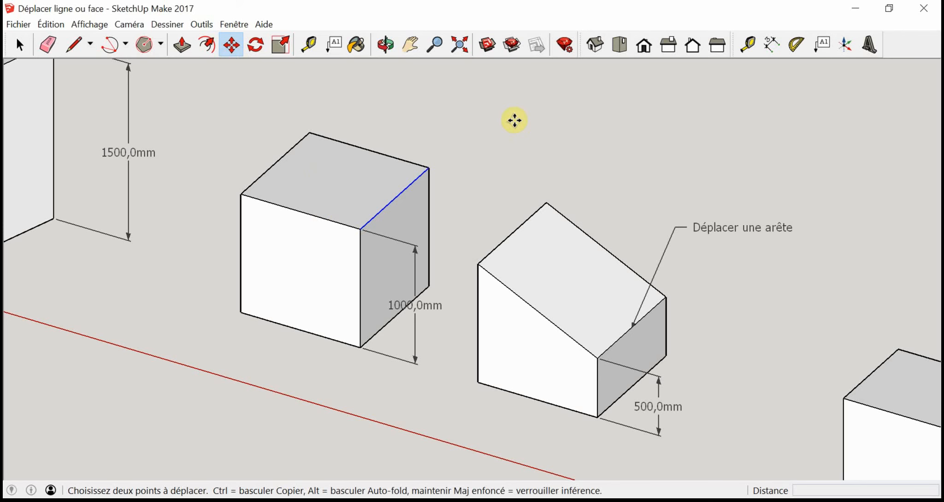
left_click(360, 227)
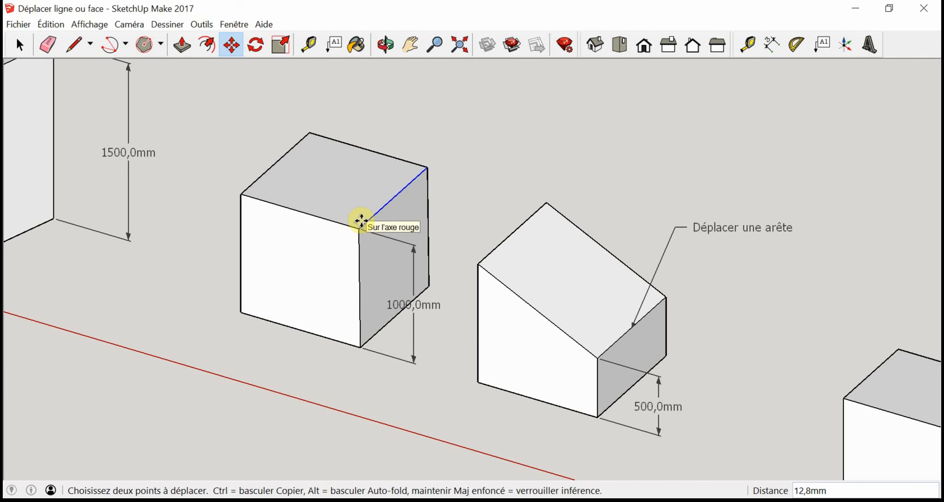
type("5000")
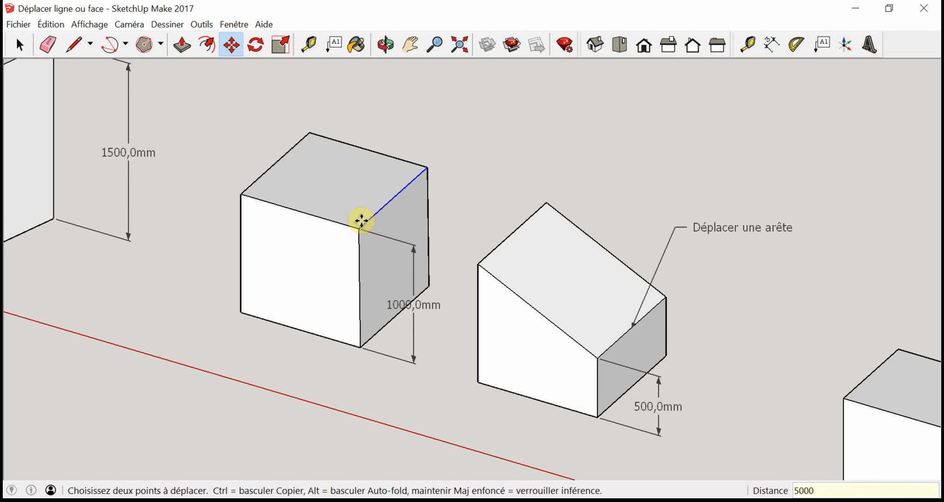
key("BackSpace")
left_click(361, 220)
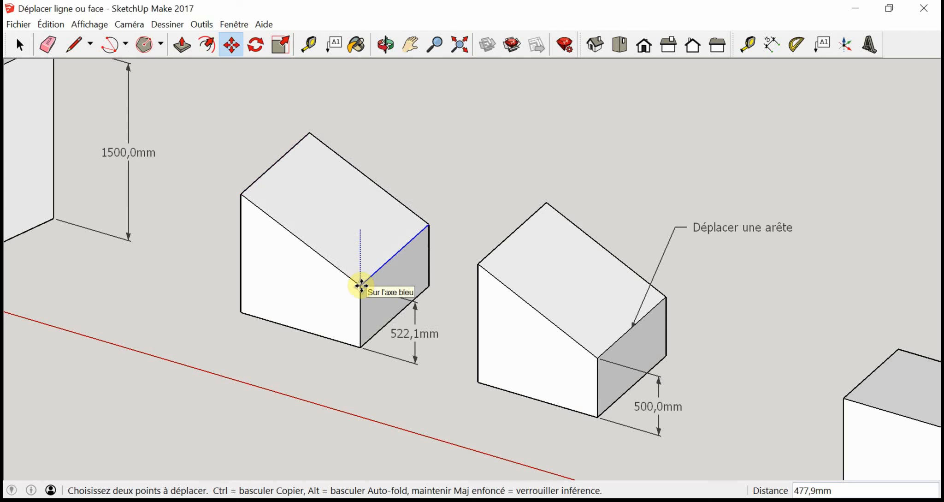
type("500")
key("Return")
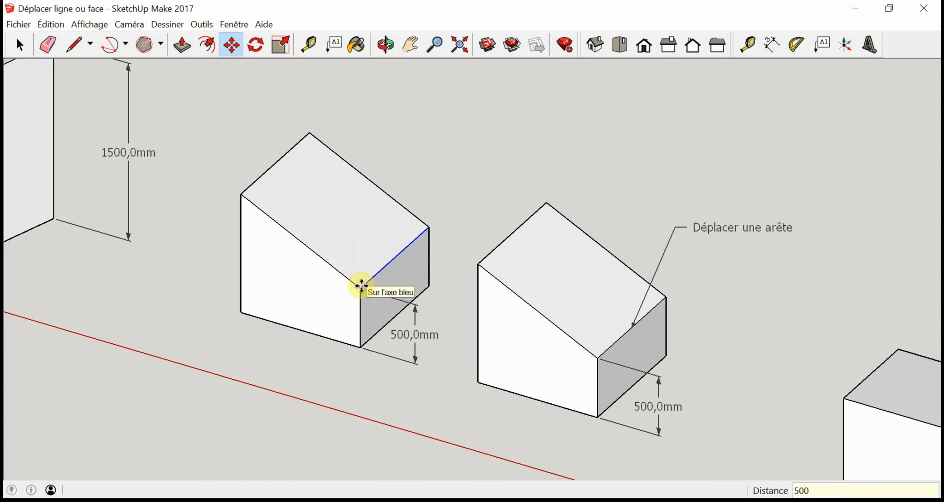
- Compare the reshaped sloped block with its "Déplacer une arête" example from several angles, and view the "Dépacer une ligne" example beside its plain block
scroll(453, 204, "down", 1)
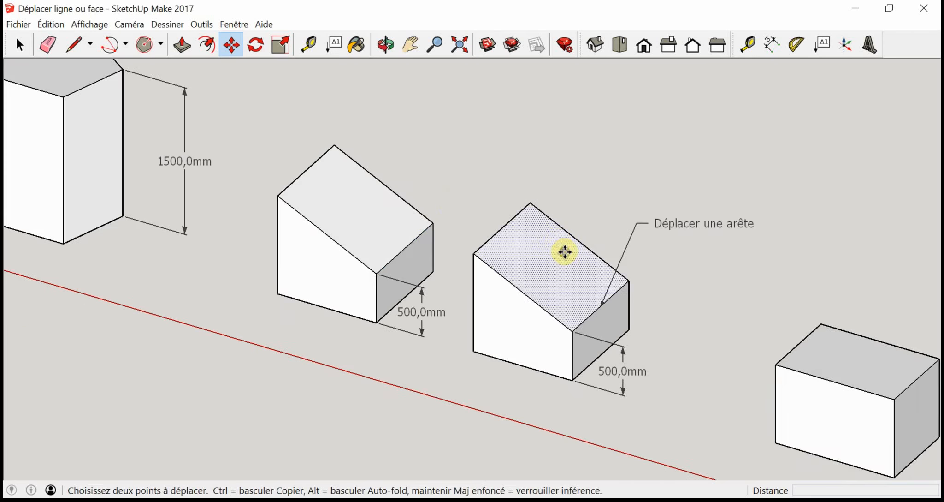
middle_click_drag(565, 251, 456, 323)
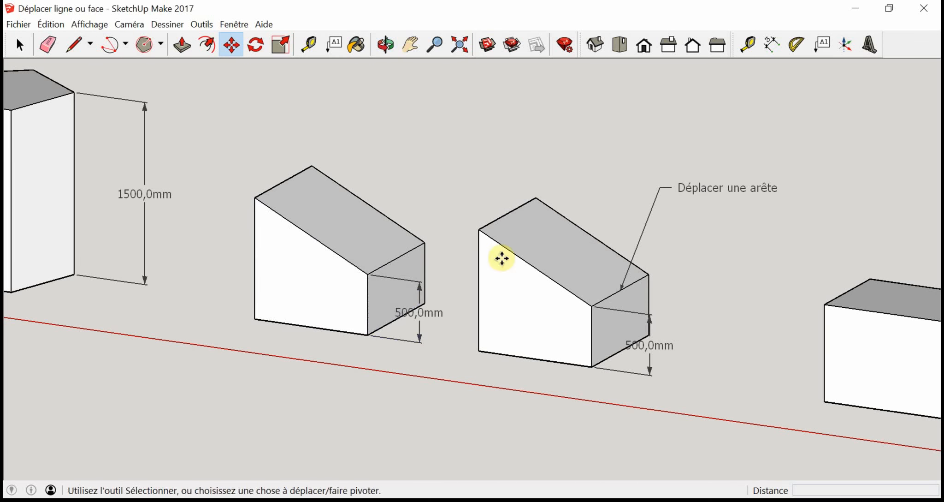
middle_click_drag(197, 216, 368, 228)
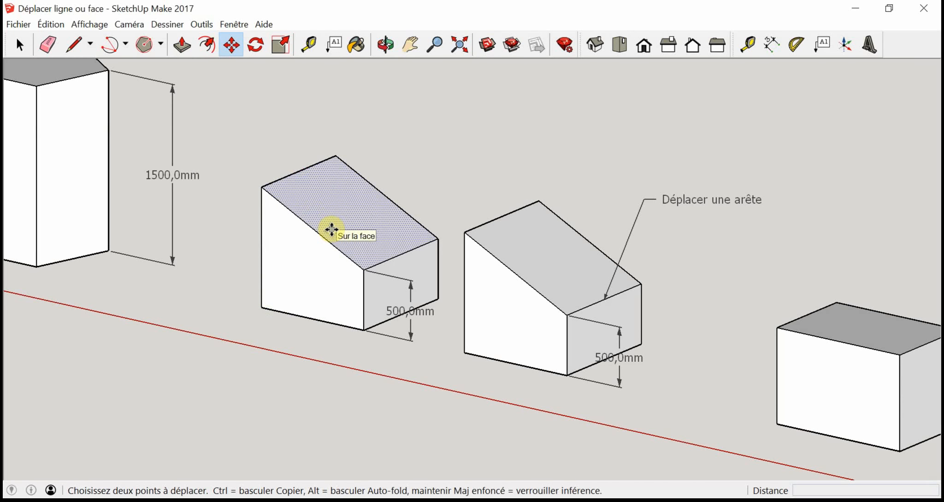
scroll(358, 221, "down", 3)
middle_click_drag(362, 219, 443, 269)
middle_click_drag(529, 295, 724, 333)
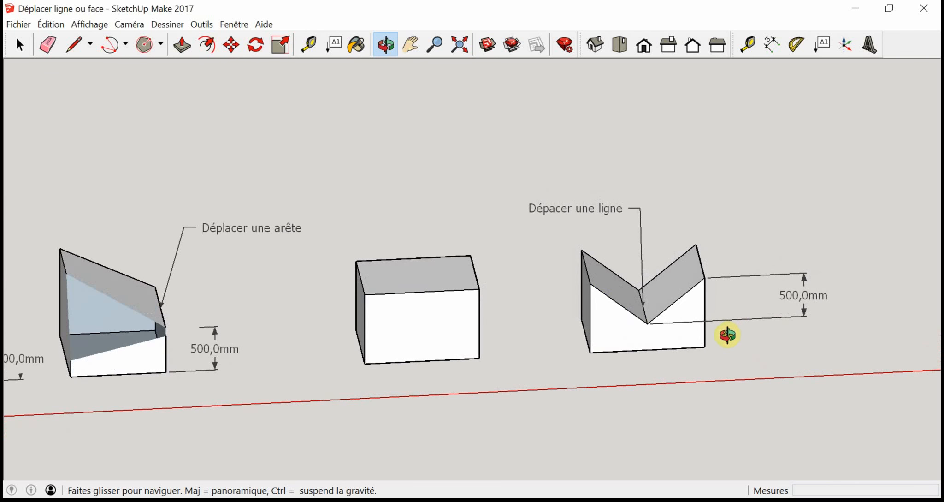
scroll(712, 310, "down", 2)
scroll(712, 310, "up", 4)
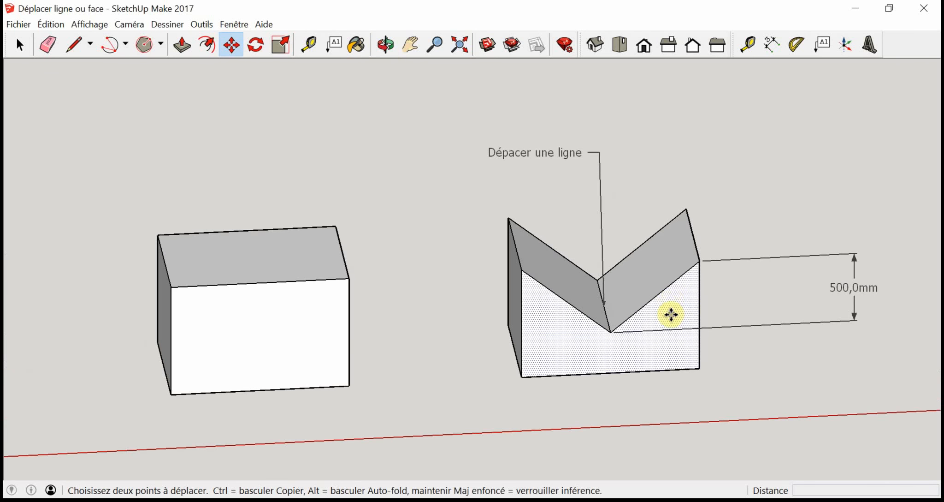
- Draw an 800 mm line across the plain block's top face, joining the midpoints of its front and back edges
left_click(19, 46)
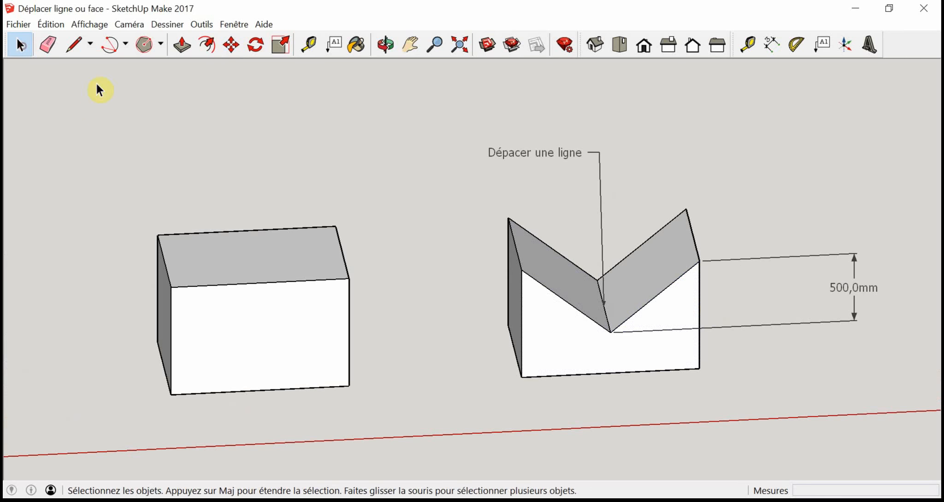
left_click(72, 51)
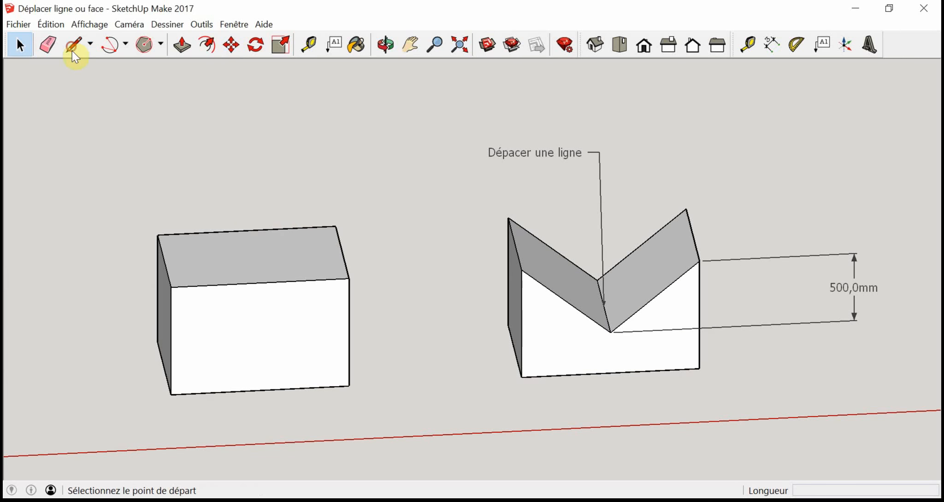
left_click(246, 230)
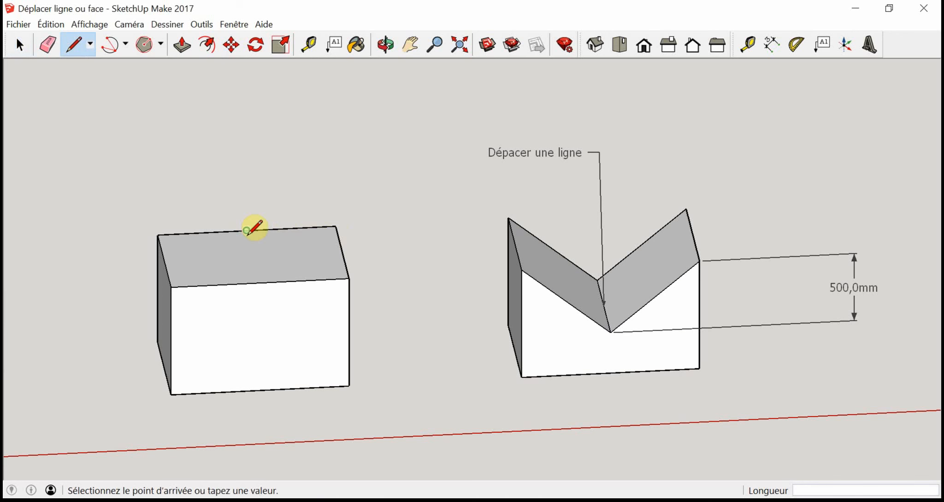
left_click(260, 281)
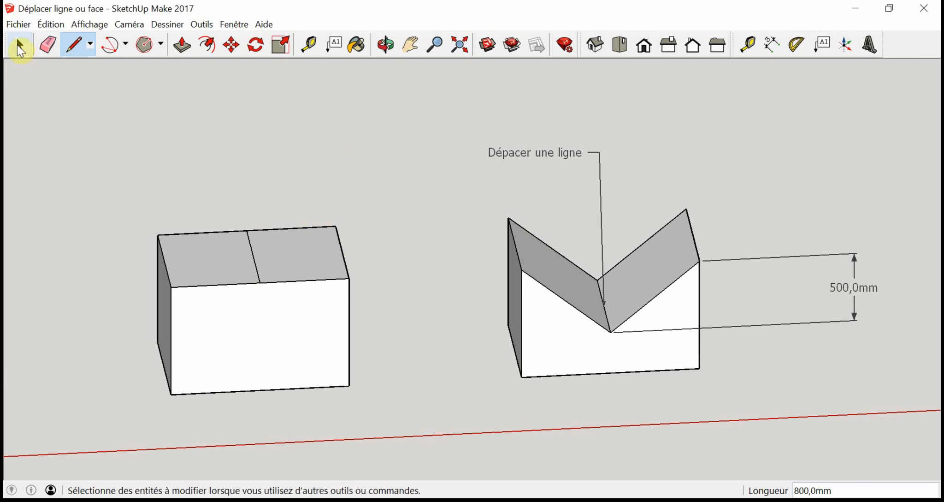
- Try pushing the half of the divided top face farther from the V-shaped example down about 416 mm with Push/Pull
left_click(19, 46)
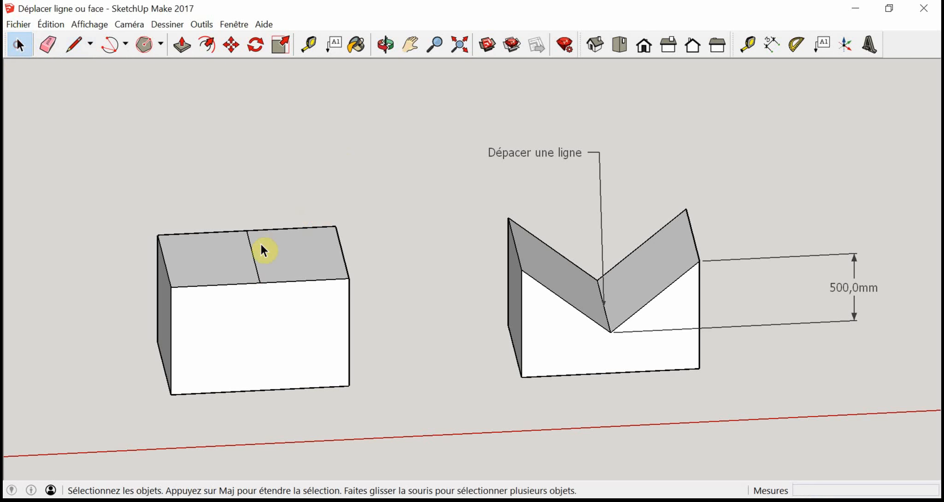
left_click(186, 46)
left_click(216, 245)
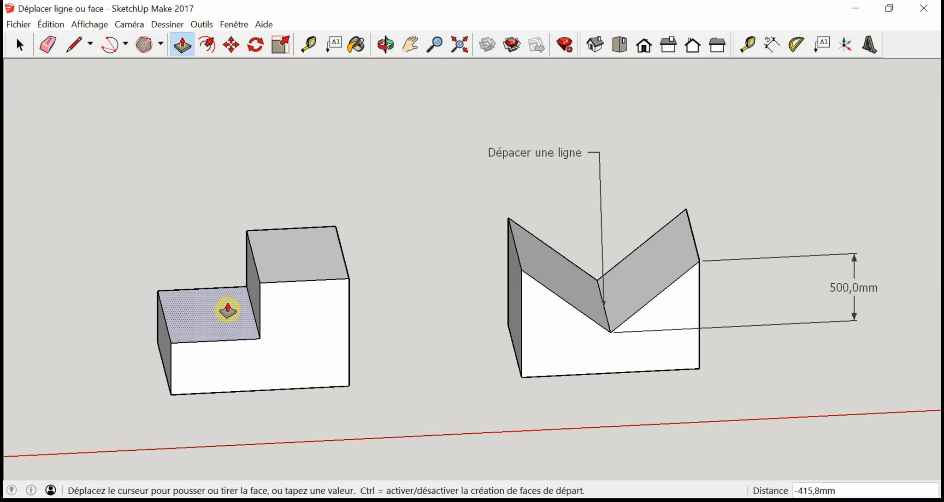
key("Escape")
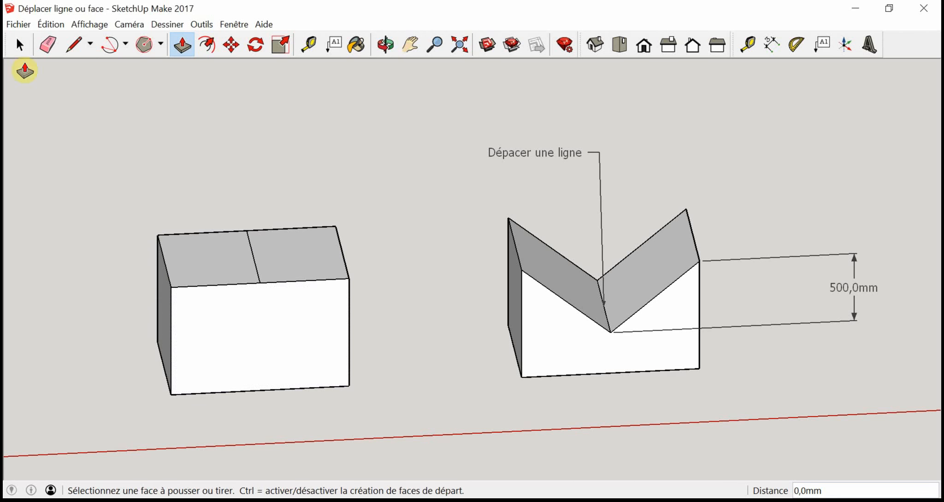
- Move the line dividing the block's top face 500 mm straight down along the blue axis
left_click(20, 46)
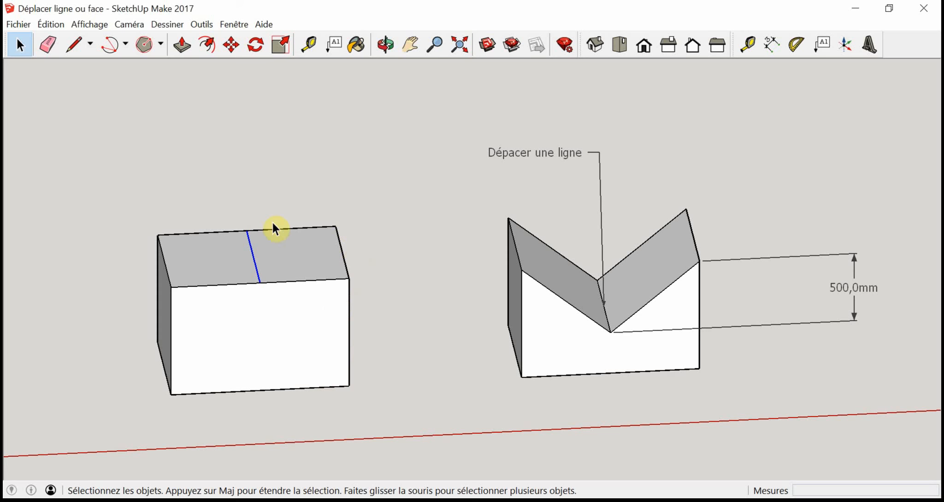
left_click(231, 45)
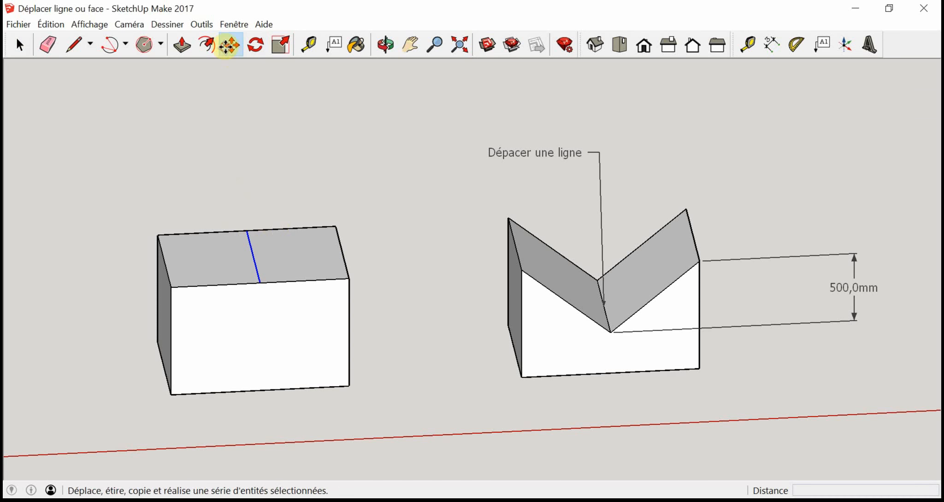
left_click(259, 283)
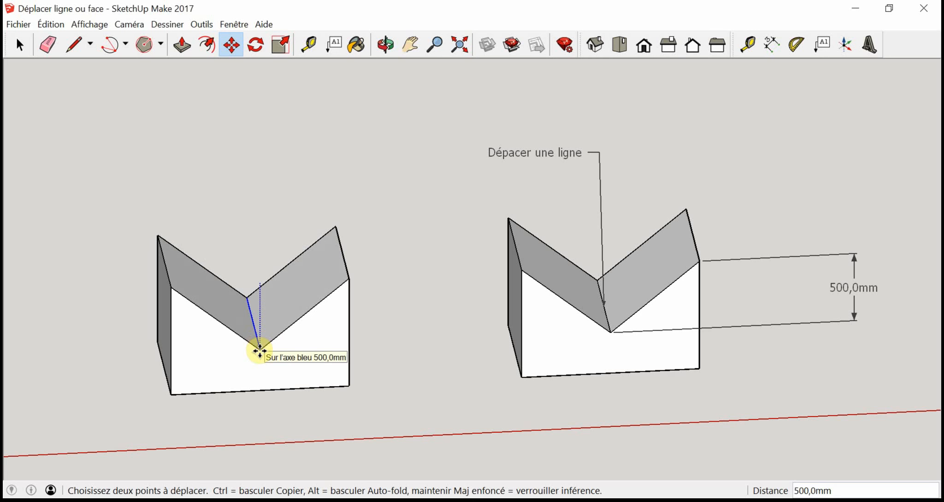
type("500")
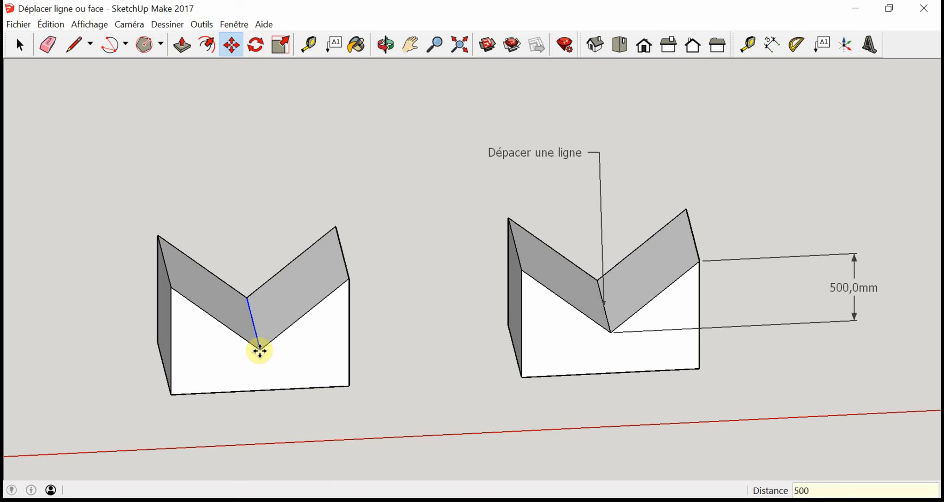
- Move the lowered dividing line 500 mm straight up along the blue axis
left_click(251, 313)
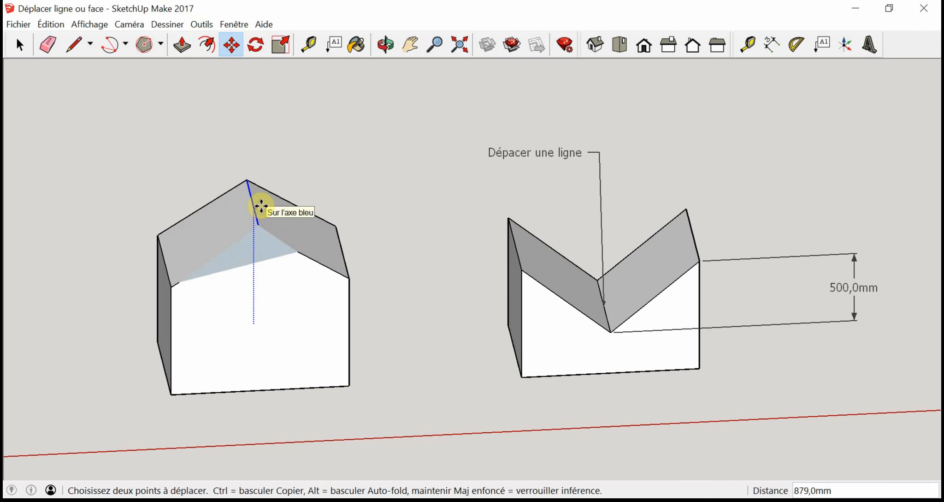
type("500")
key("Escape")
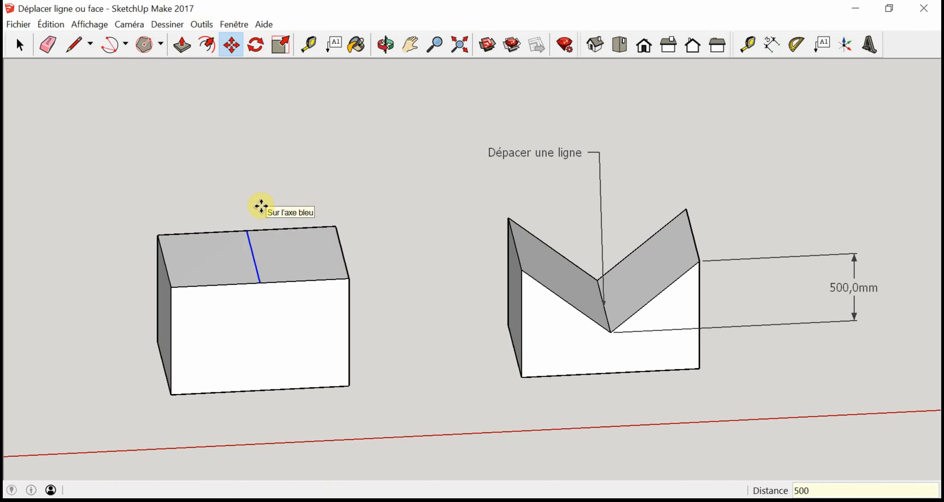
- Erase the dividing line from the block's top face
left_click(19, 44)
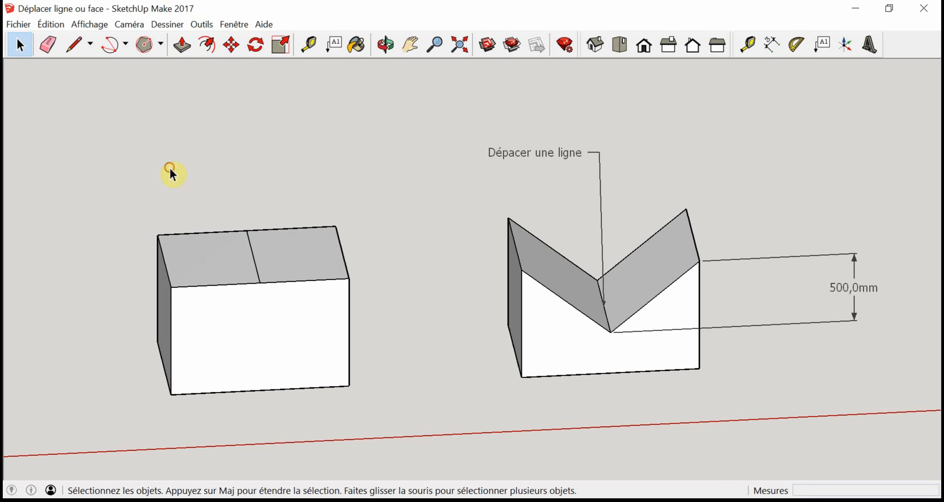
left_click(48, 44)
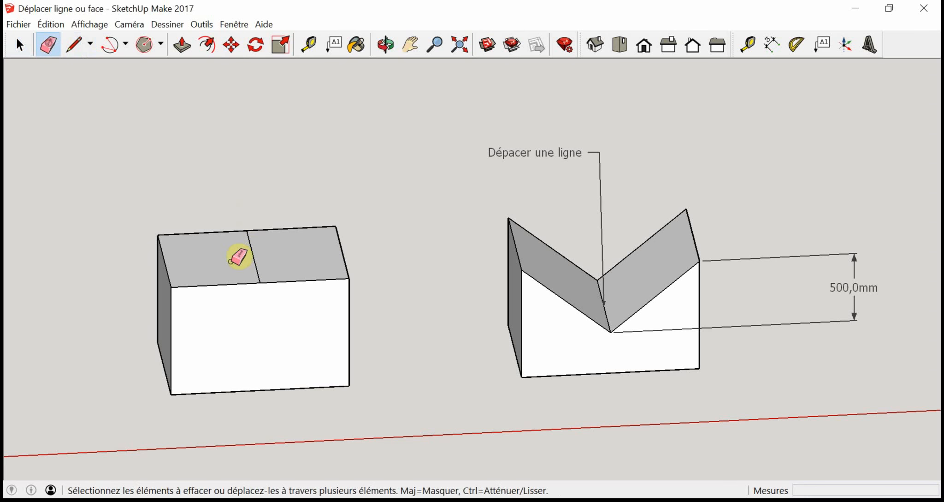
left_click(254, 255)
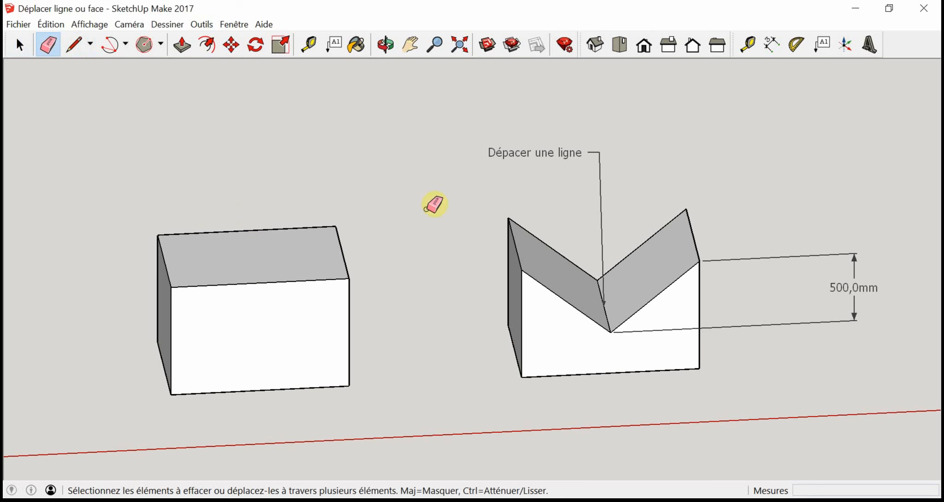
- Redraw the 800 mm dividing line on the block's top face between the midpoints of its front and back edges
left_click(74, 45)
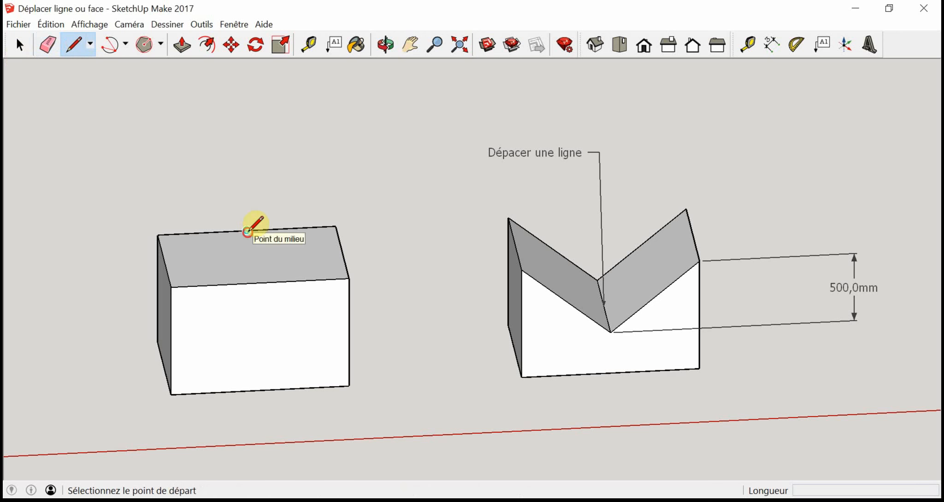
left_click(247, 229)
left_click(260, 281)
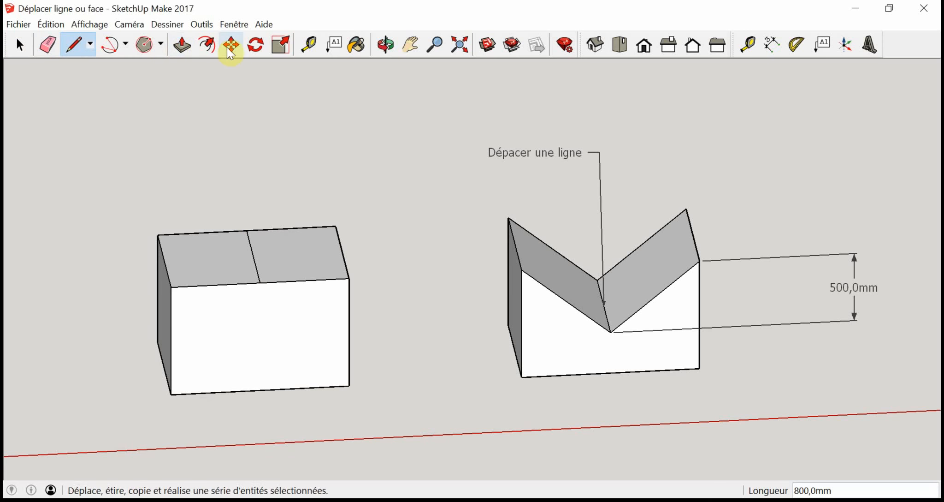
- Lower the redrawn midline of the block's top face 500 mm along the blue axis to form a V-shaped notch
left_click(20, 46)
left_click(257, 267)
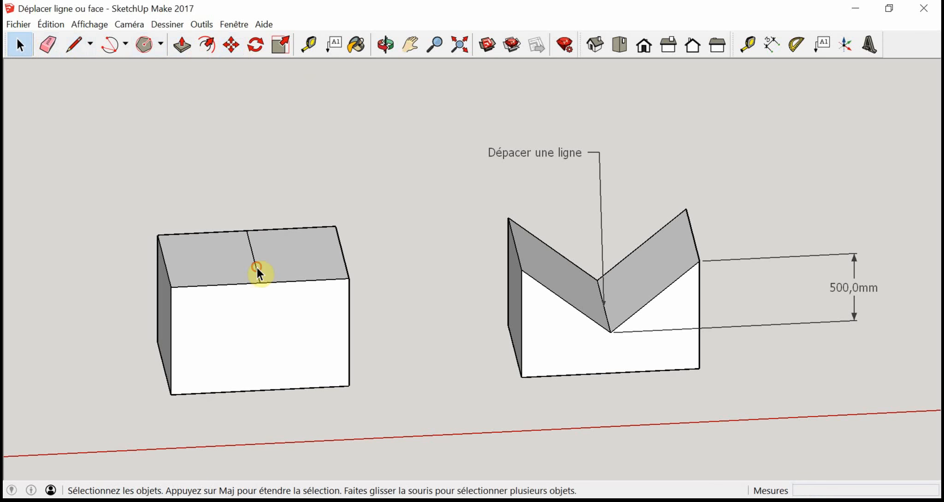
key("m")
left_click(259, 279)
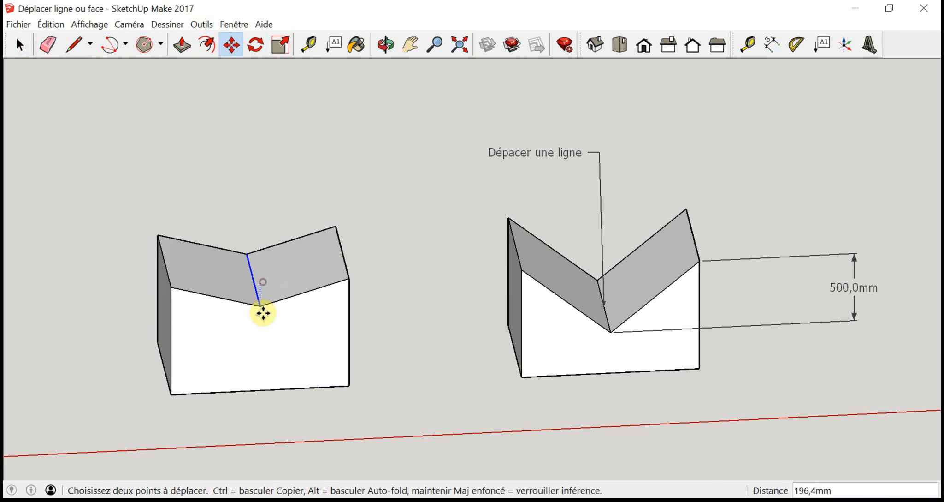
key("Return")
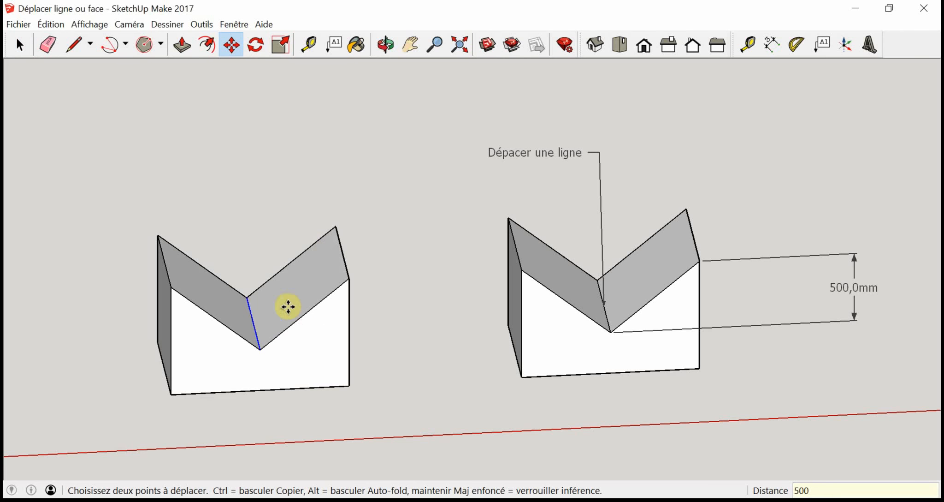
left_click(20, 45)
scroll(341, 267, "down", 3)
scroll(341, 267, "down", 3)
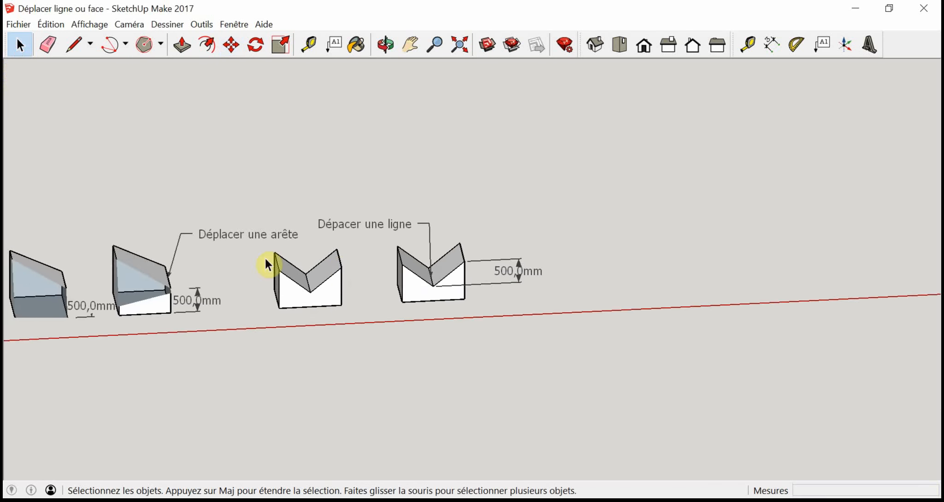